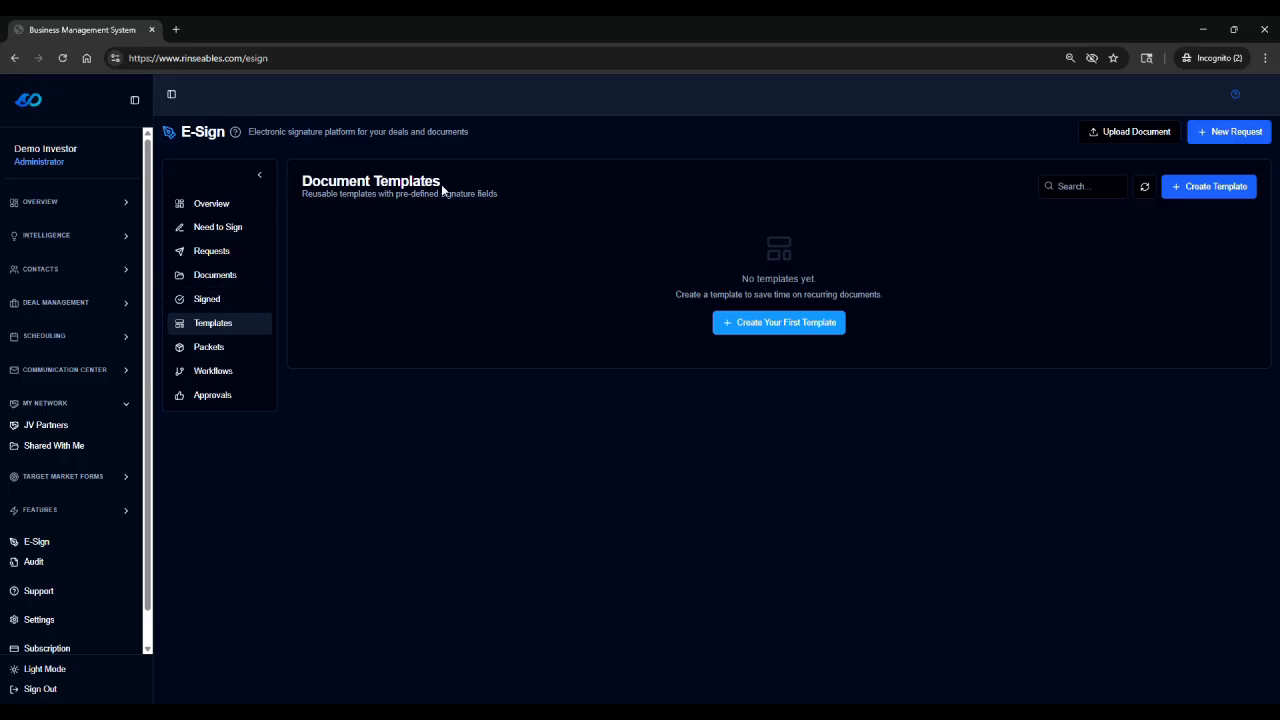
- Start a new document template with two recipients, both set as signers
click(762, 325)
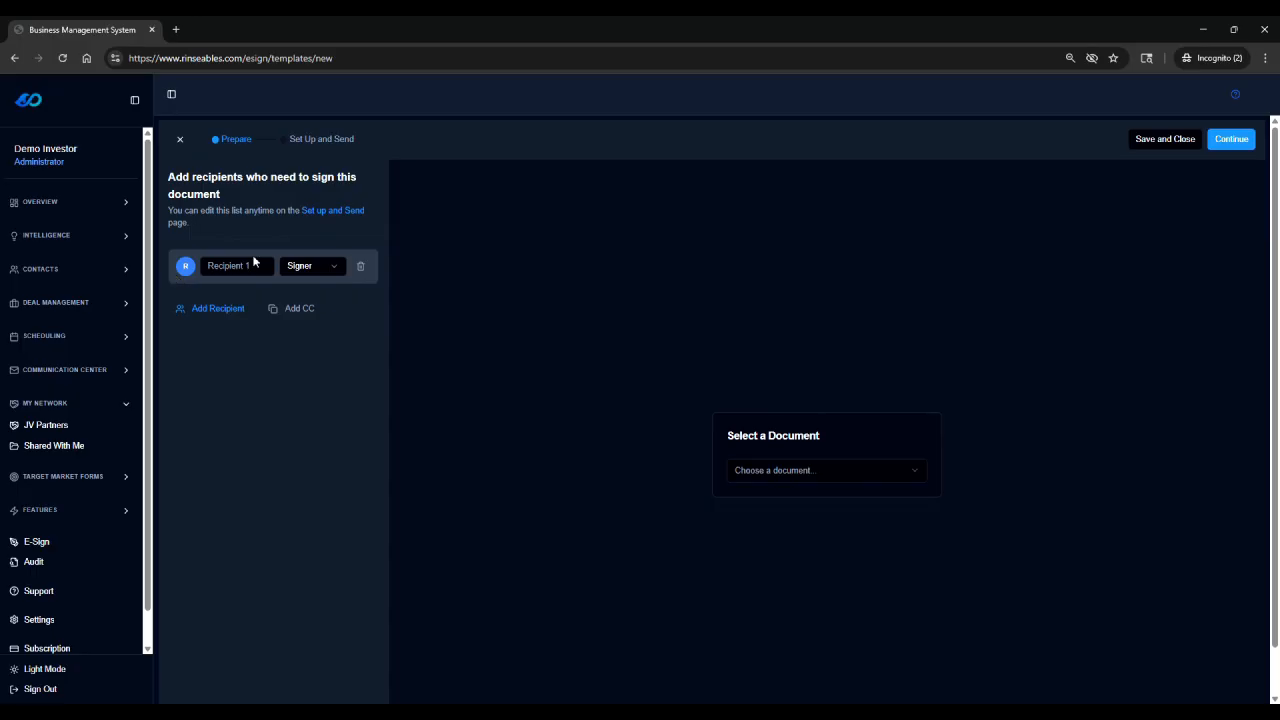
click(208, 309)
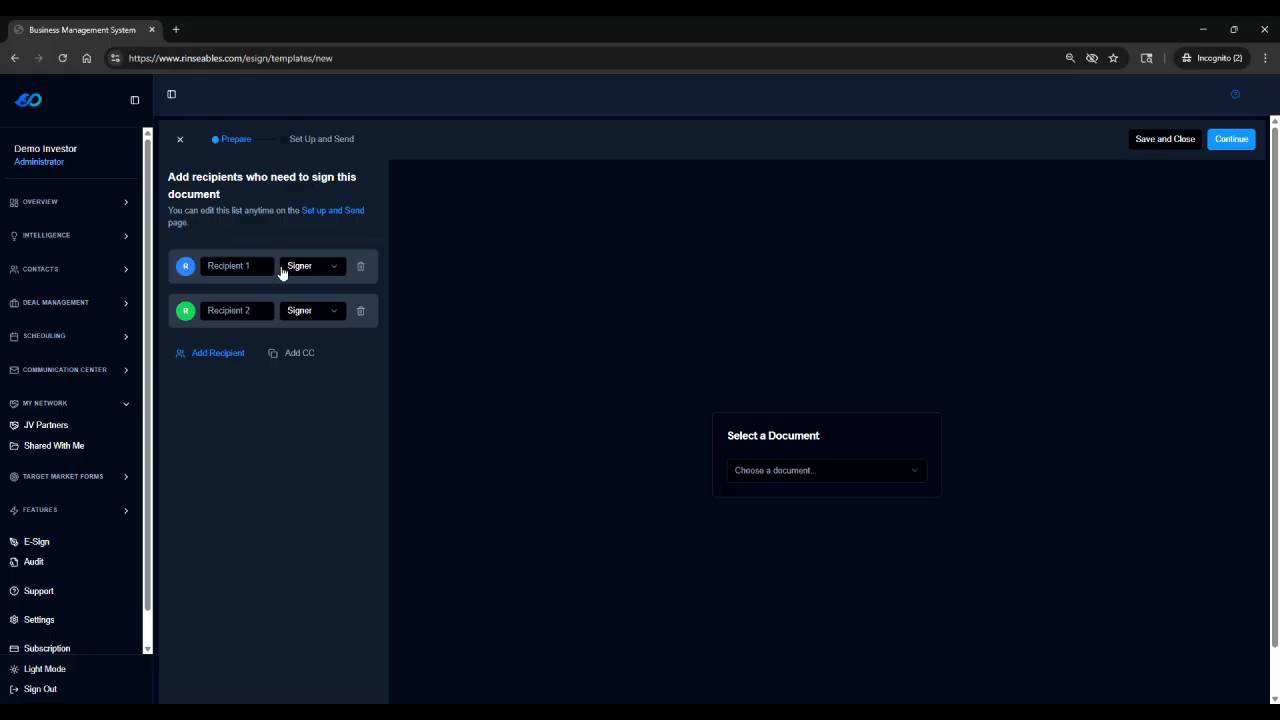
click(221, 354)
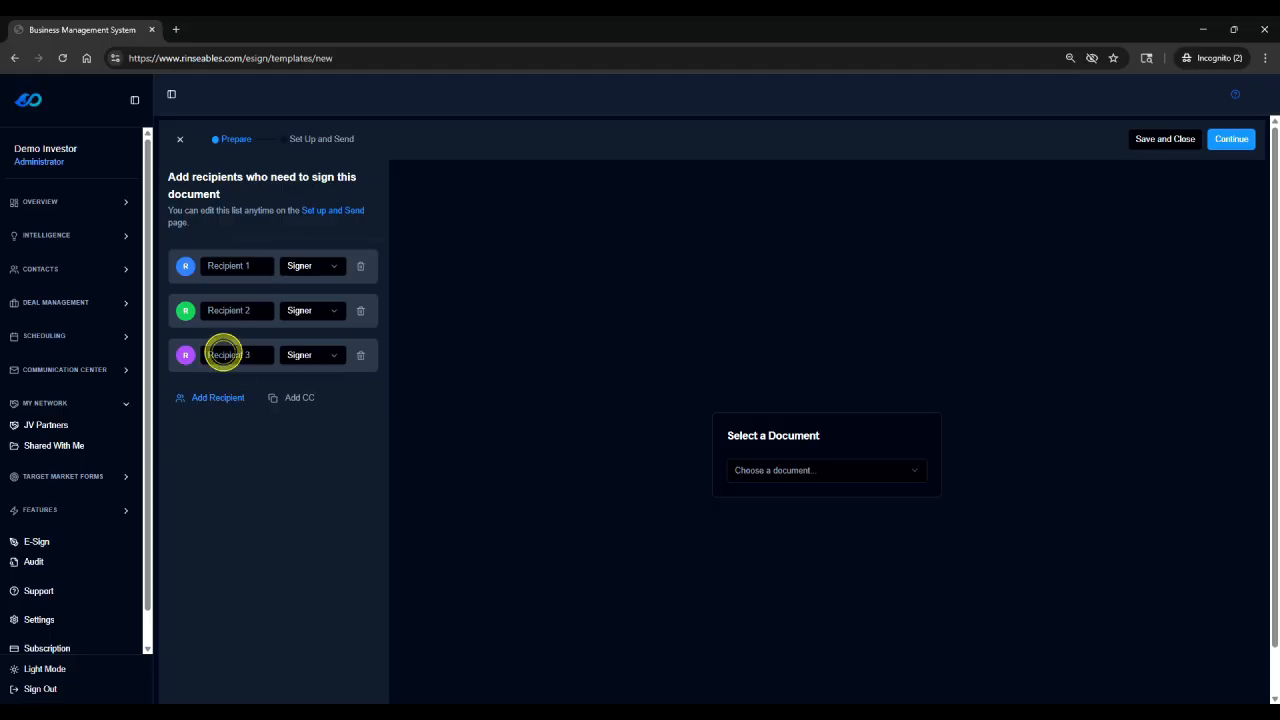
click(361, 356)
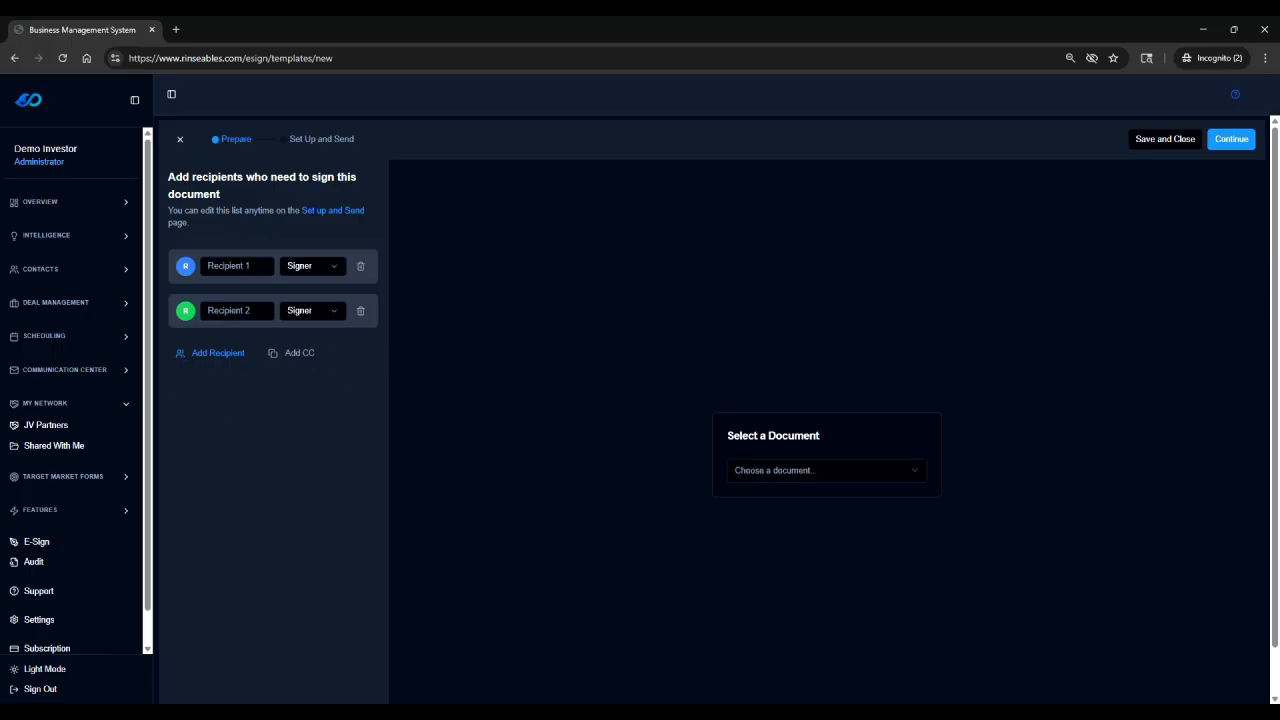
- Select Non-Binding JV agreement (2).pdf as the template's document and continue to the field setup
click(804, 482)
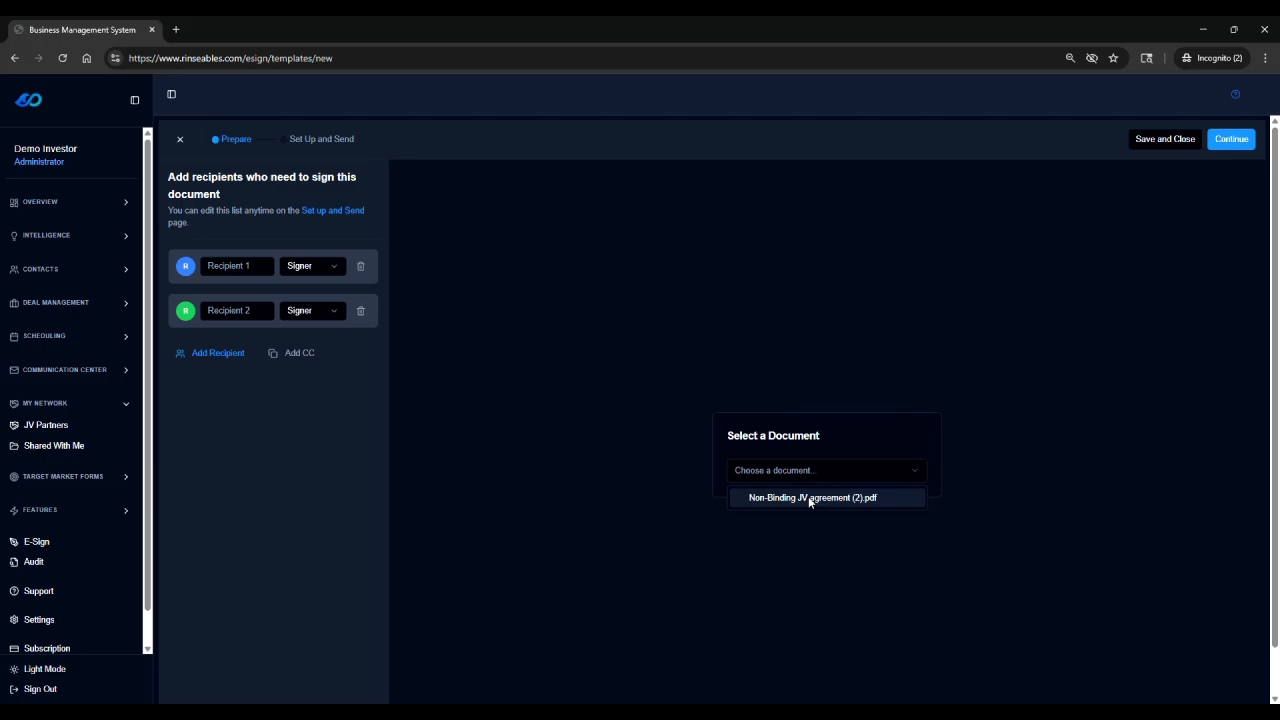
click(808, 497)
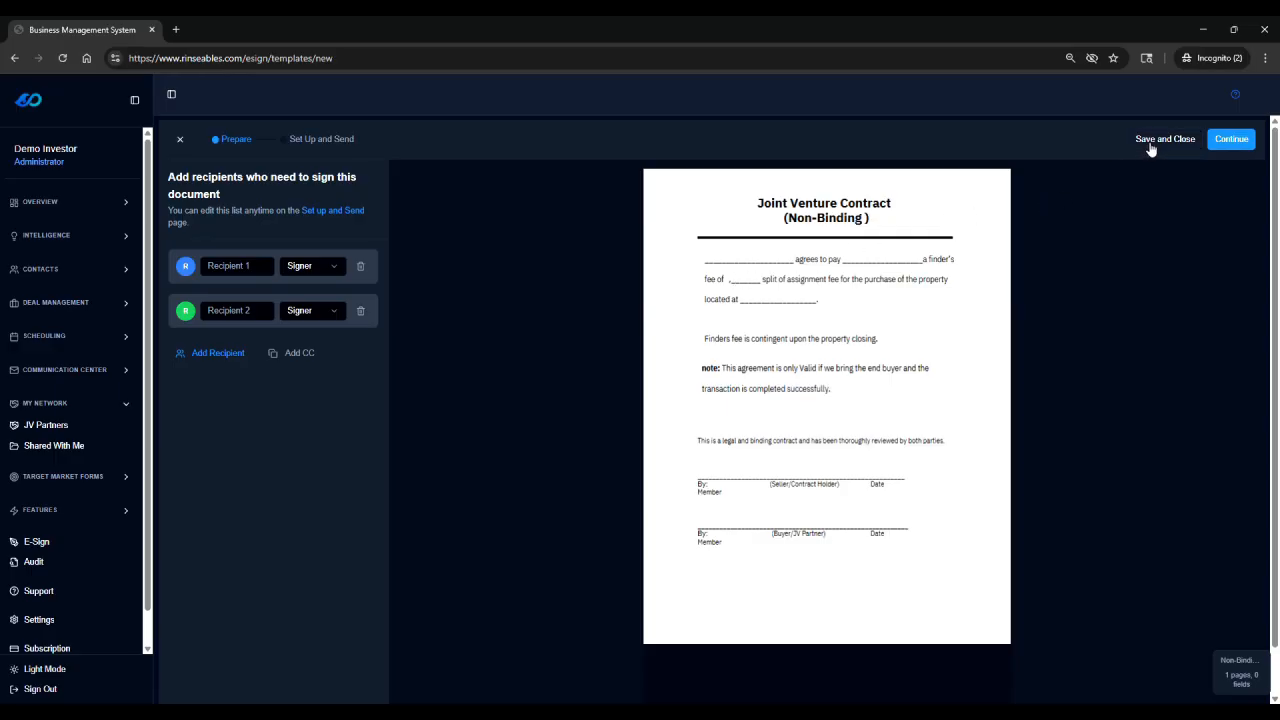
click(1240, 140)
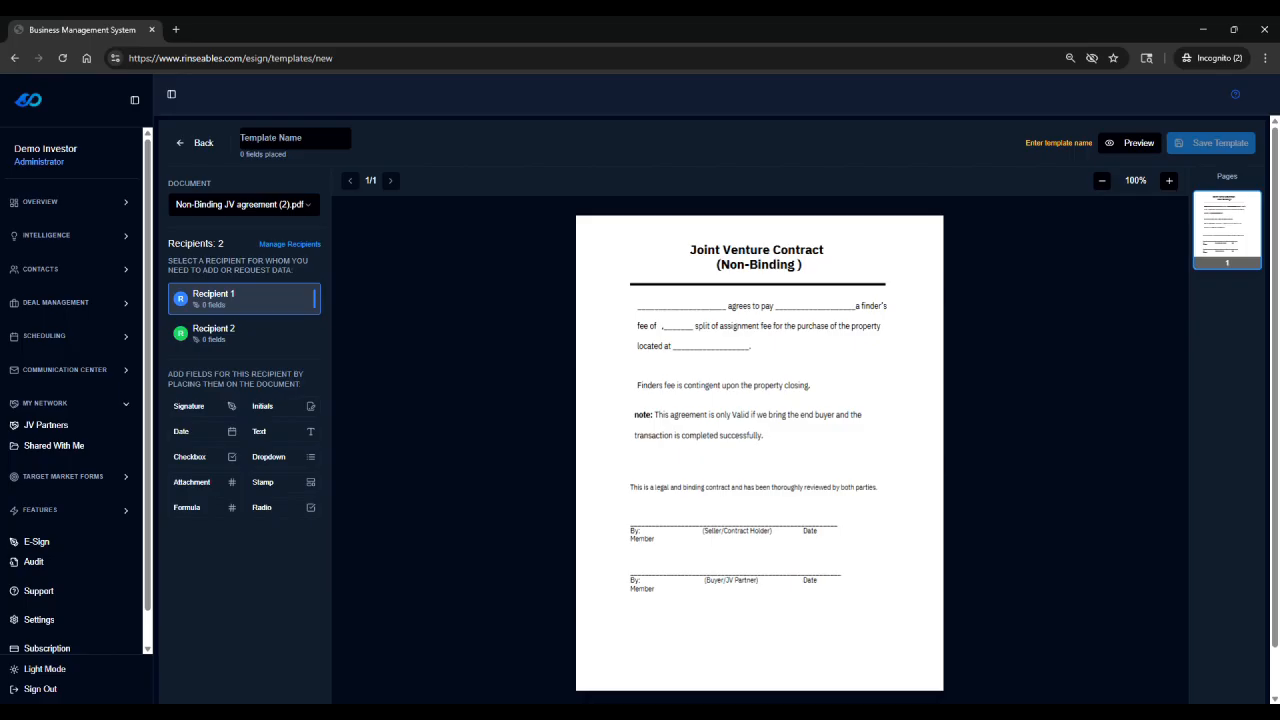
- Place a text field for Recipient 1 on the blank before "agrees to pay"
click(255, 137)
click(190, 407)
mouse_move(277, 433)
mouse_down()
mouse_move(484, 402)
mouse_move(690, 288)
mouse_move(650, 305)
mouse_up()
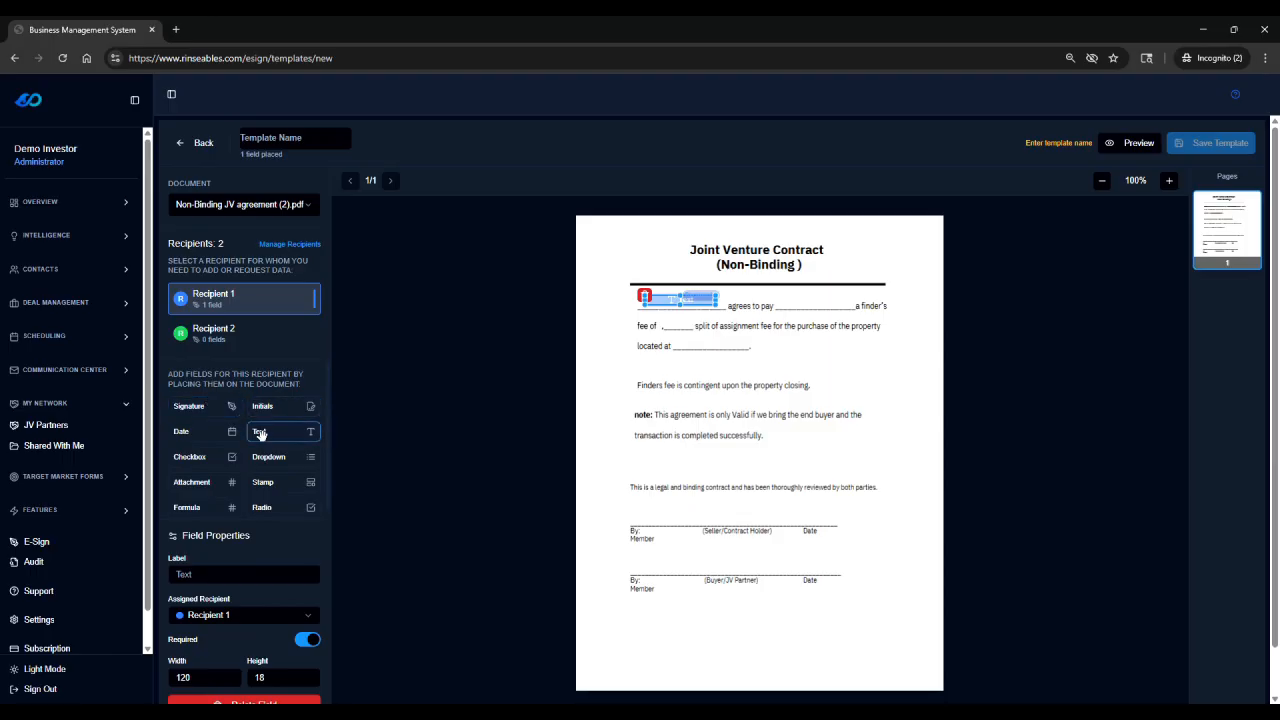
- Place a text field assigned to Recipient 2 on the blank after "agrees to pay"
mouse_move(262, 432)
mouse_down()
mouse_move(606, 352)
mouse_move(700, 345)
mouse_move(794, 300)
mouse_up()
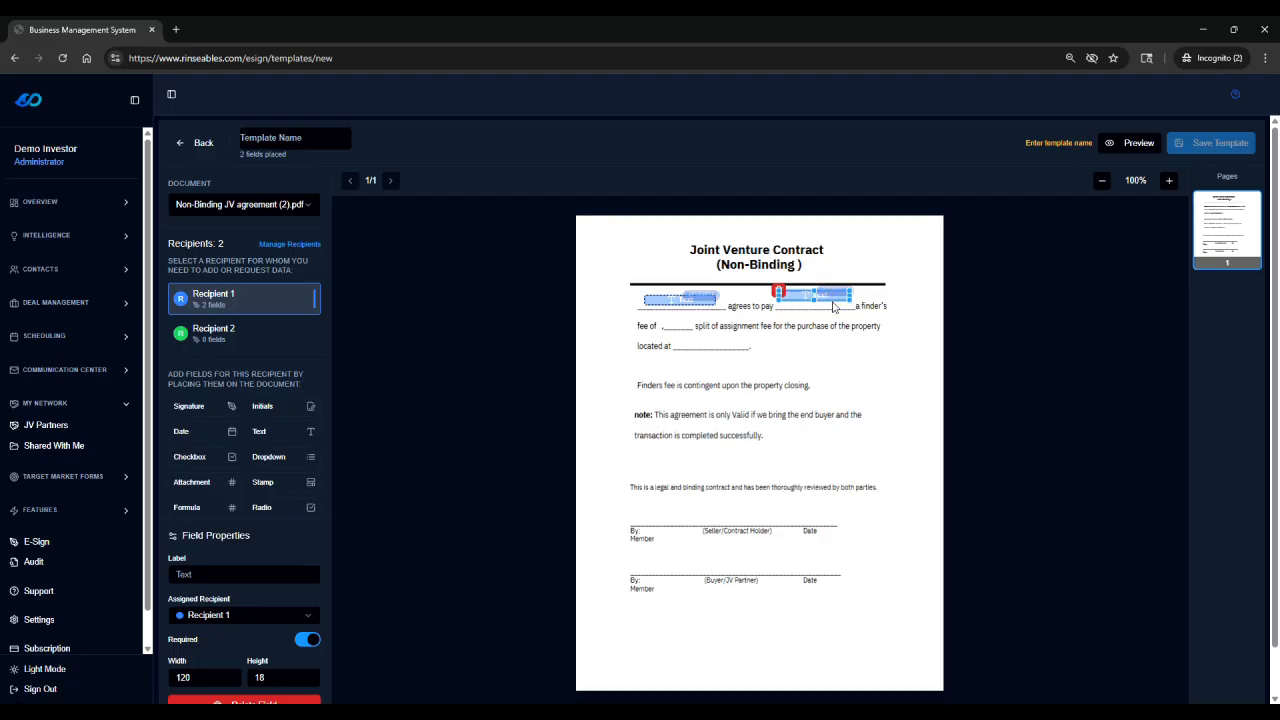
click(778, 292)
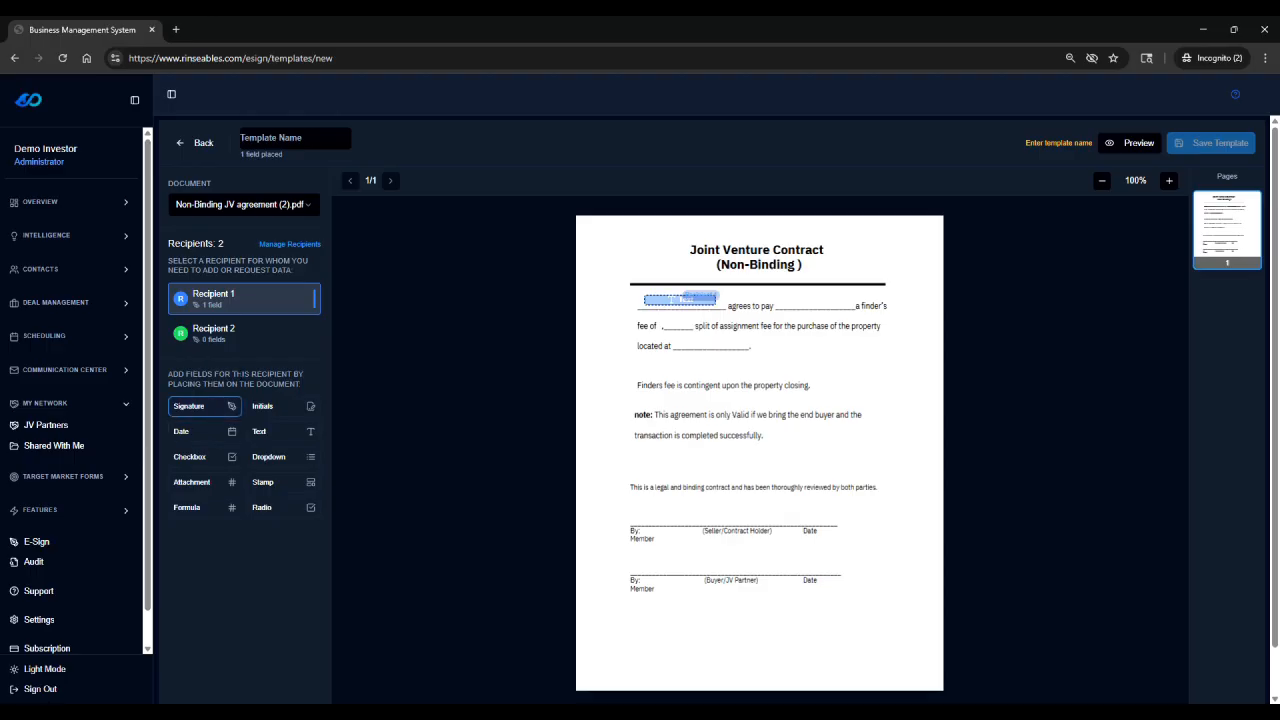
click(224, 338)
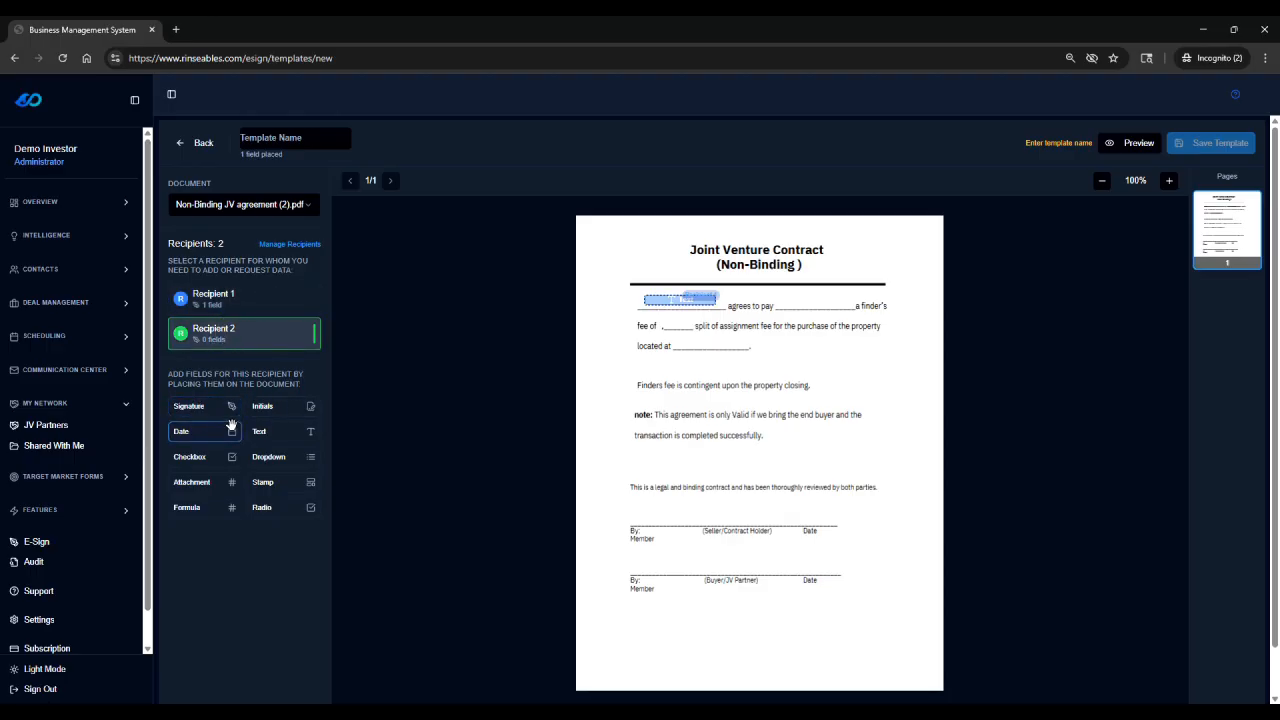
drag(260, 435, 799, 303)
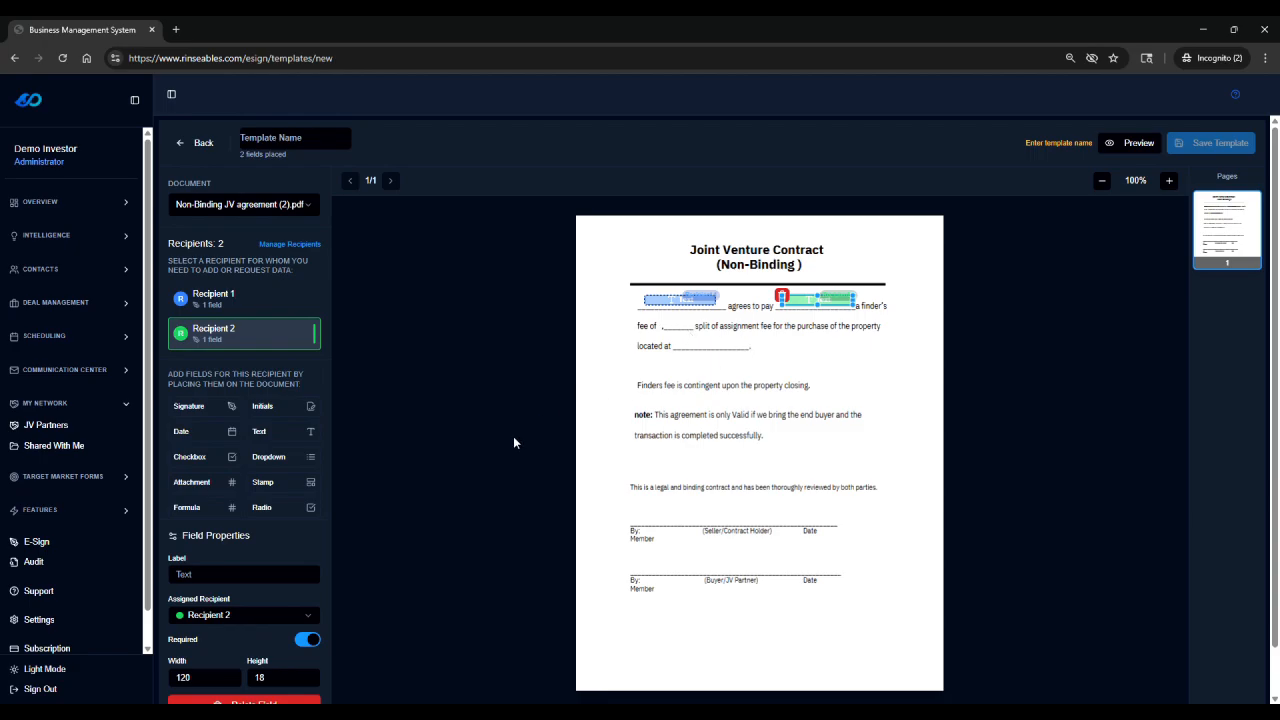
- Place text fields for Recipient 1 on the "fee of" blank and the "located at" blank
click(207, 299)
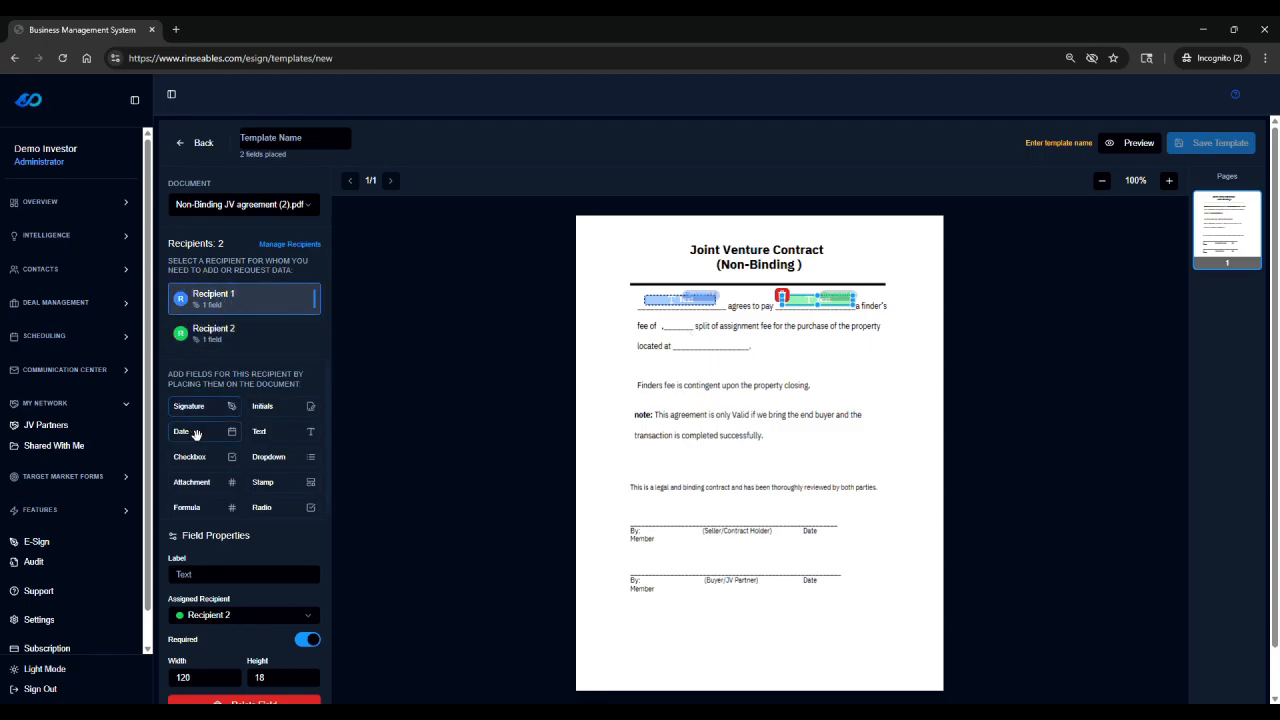
drag(262, 432, 693, 324)
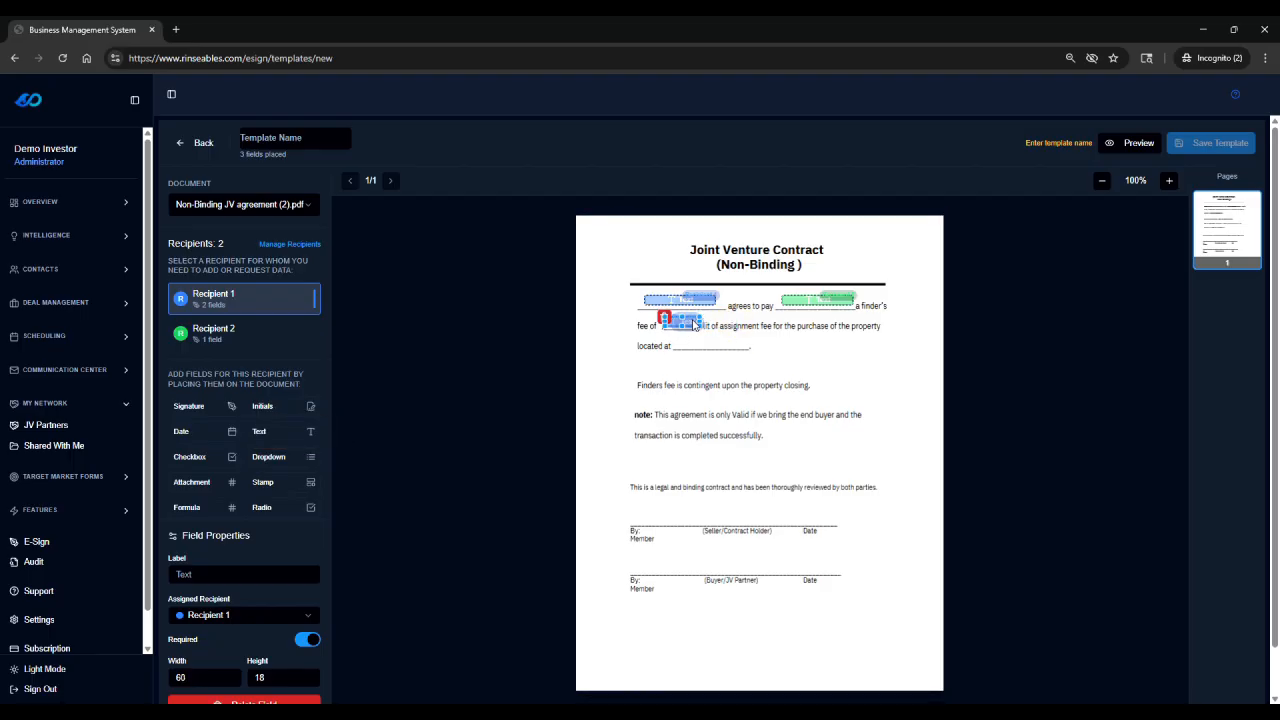
click(752, 386)
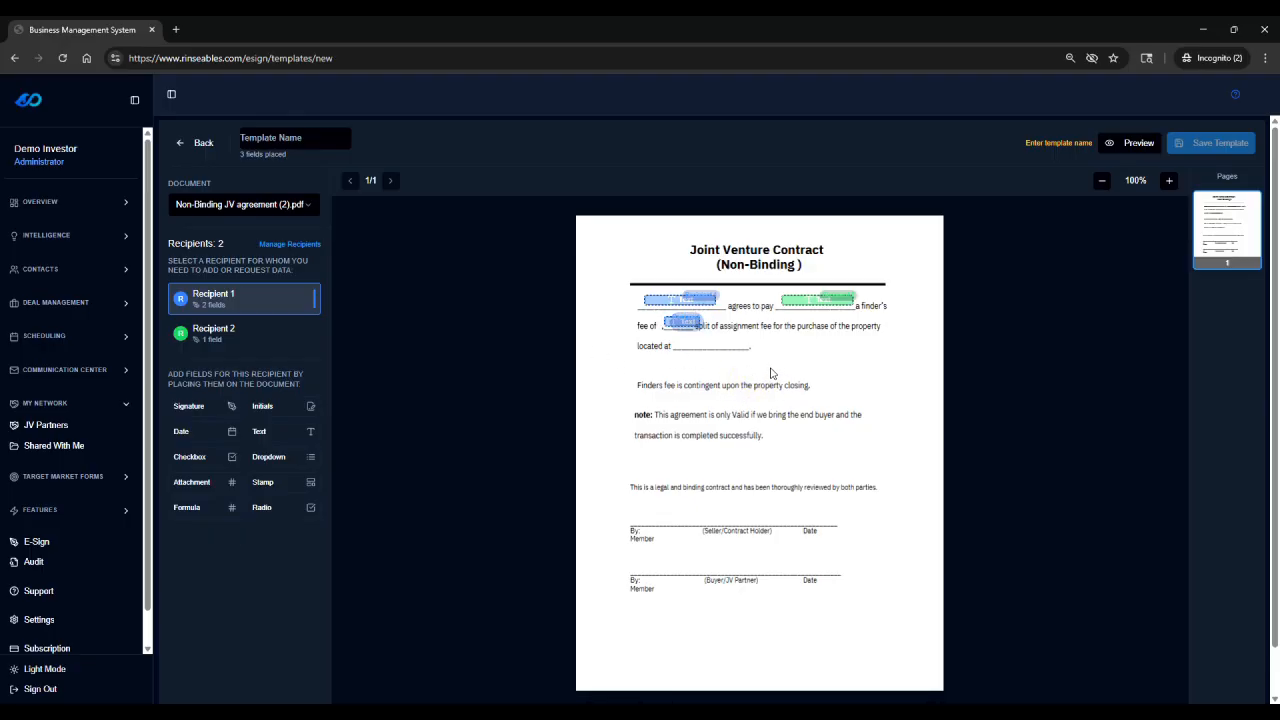
scroll(760, 385, down, 1)
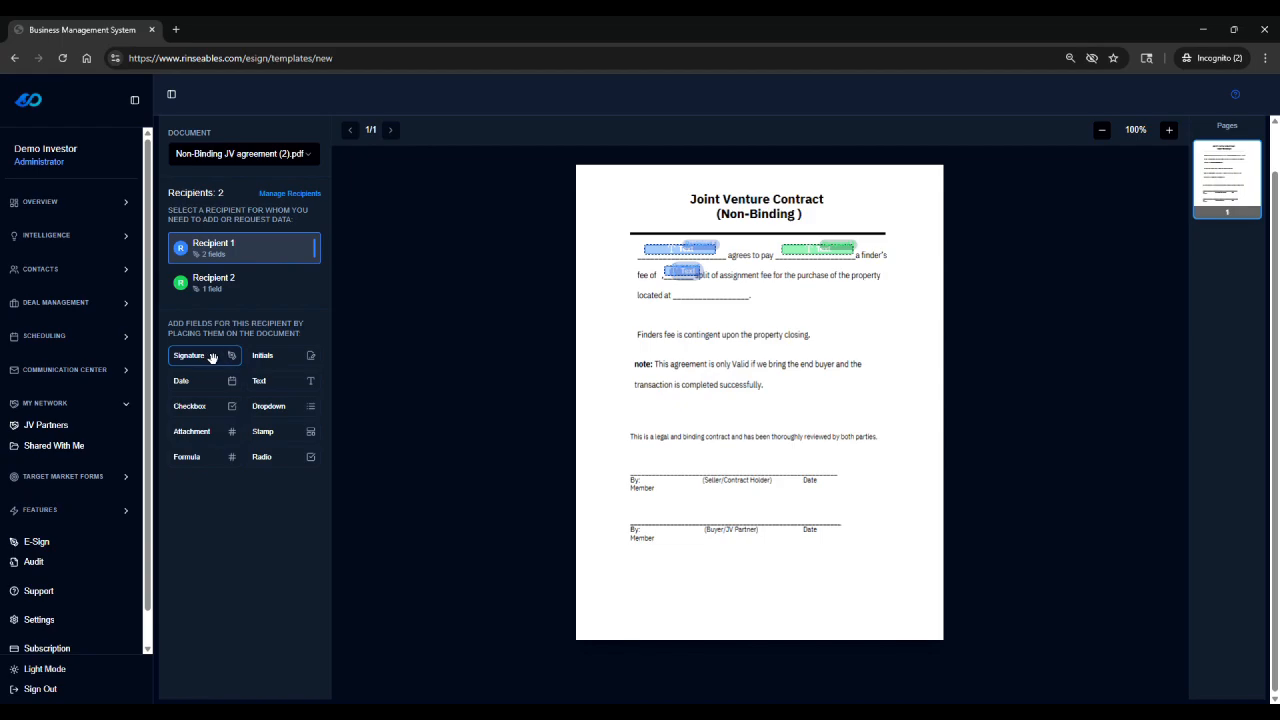
drag(259, 381, 682, 291)
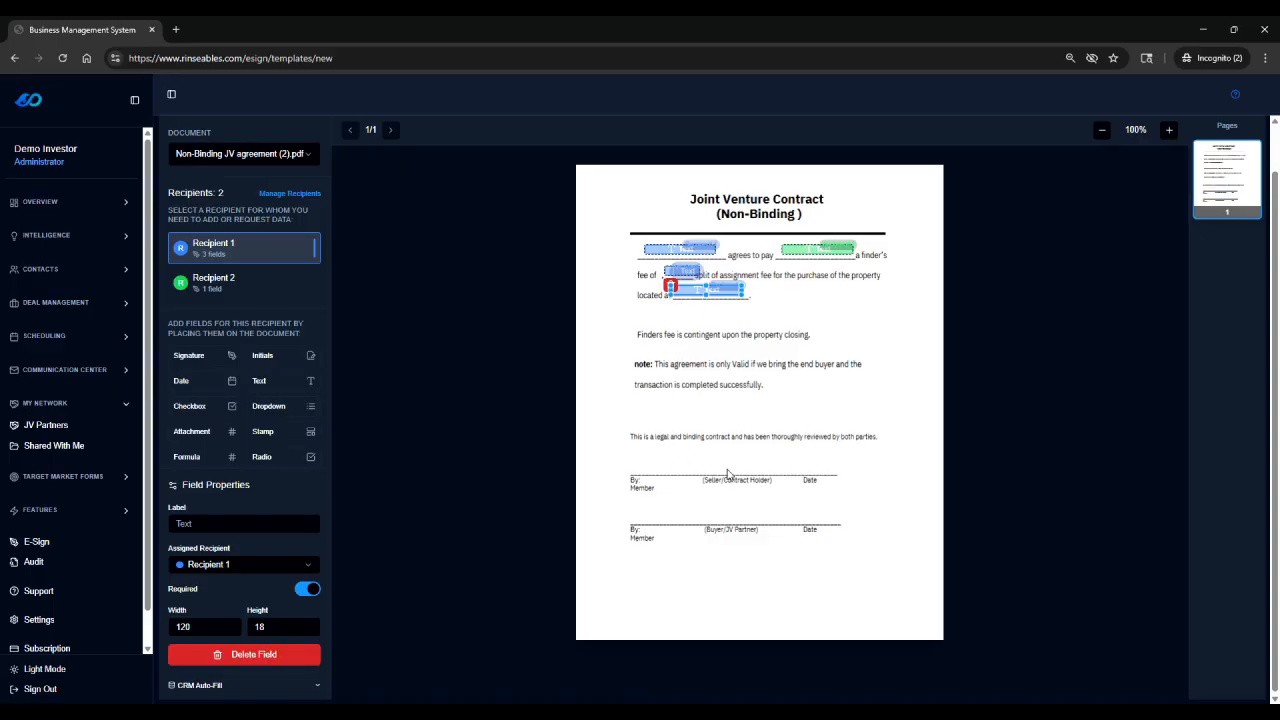
click(191, 358)
mouse_move(195, 353)
mouse_down()
mouse_move(411, 341)
mouse_move(600, 362)
mouse_move(678, 390)
mouse_move(690, 428)
mouse_move(670, 456)
mouse_up()
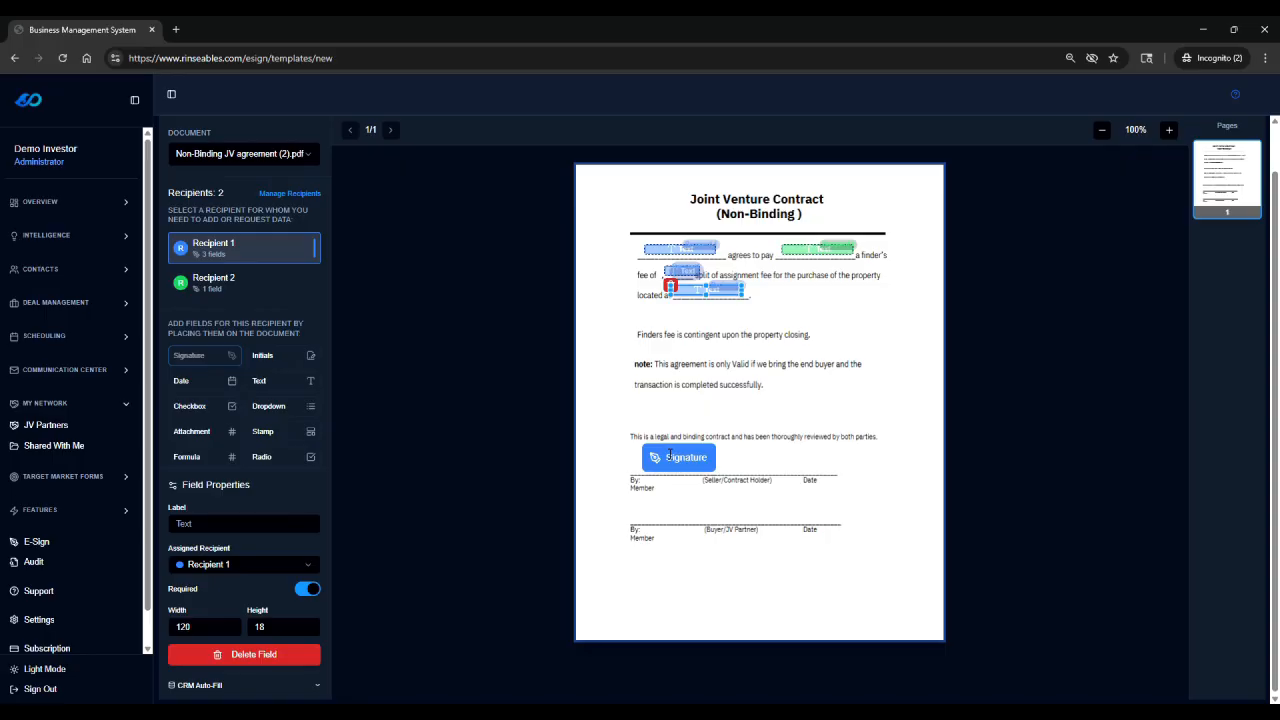
mouse_move(670, 455)
mouse_down()
mouse_move(293, 297)
mouse_move(193, 345)
mouse_up()
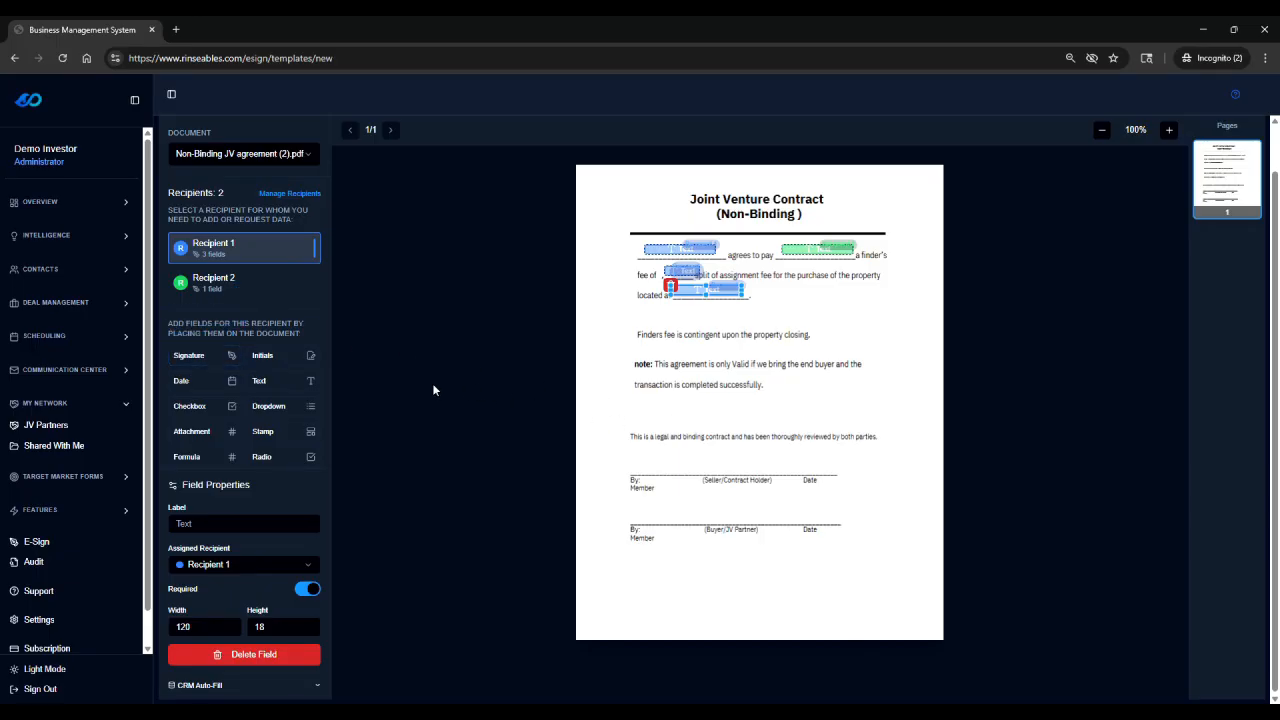
- Place a signature field and a date field for Recipient 1 on the Seller/Contract Holder line
mouse_move(224, 362)
mouse_down()
mouse_move(665, 428)
mouse_move(646, 466)
mouse_up()
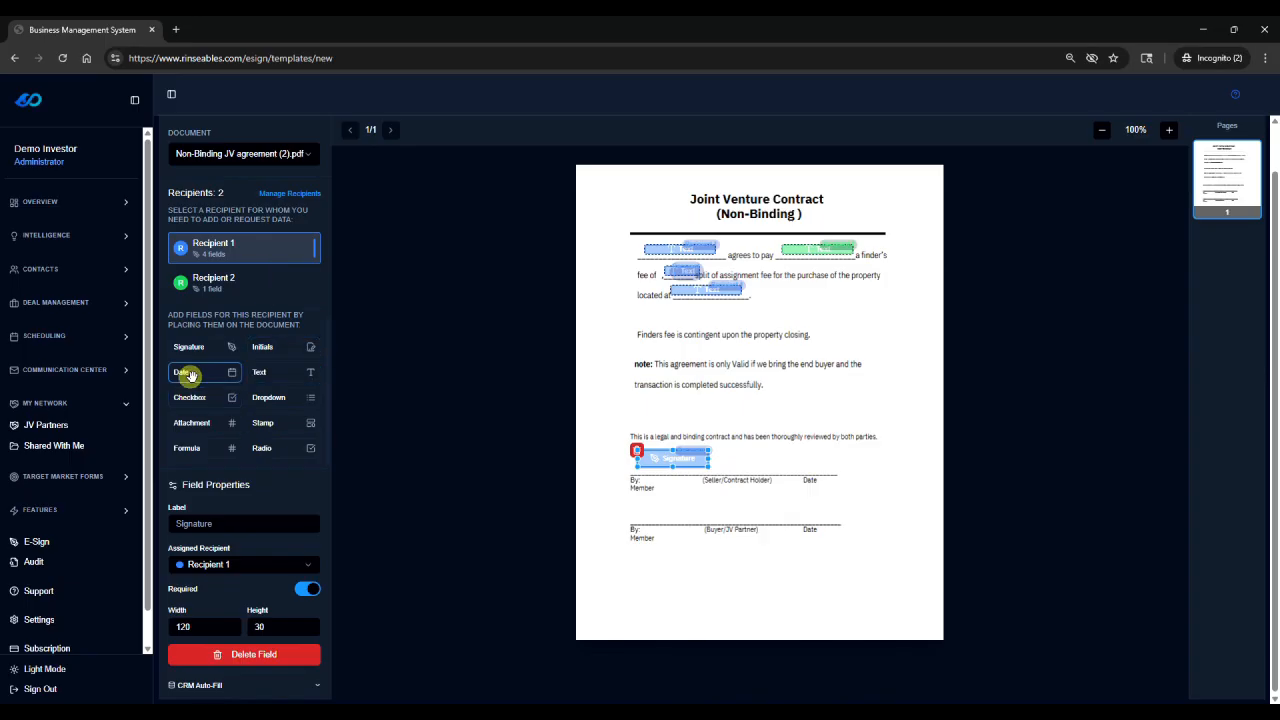
mouse_move(193, 375)
mouse_down()
mouse_move(849, 501)
mouse_move(782, 460)
mouse_up()
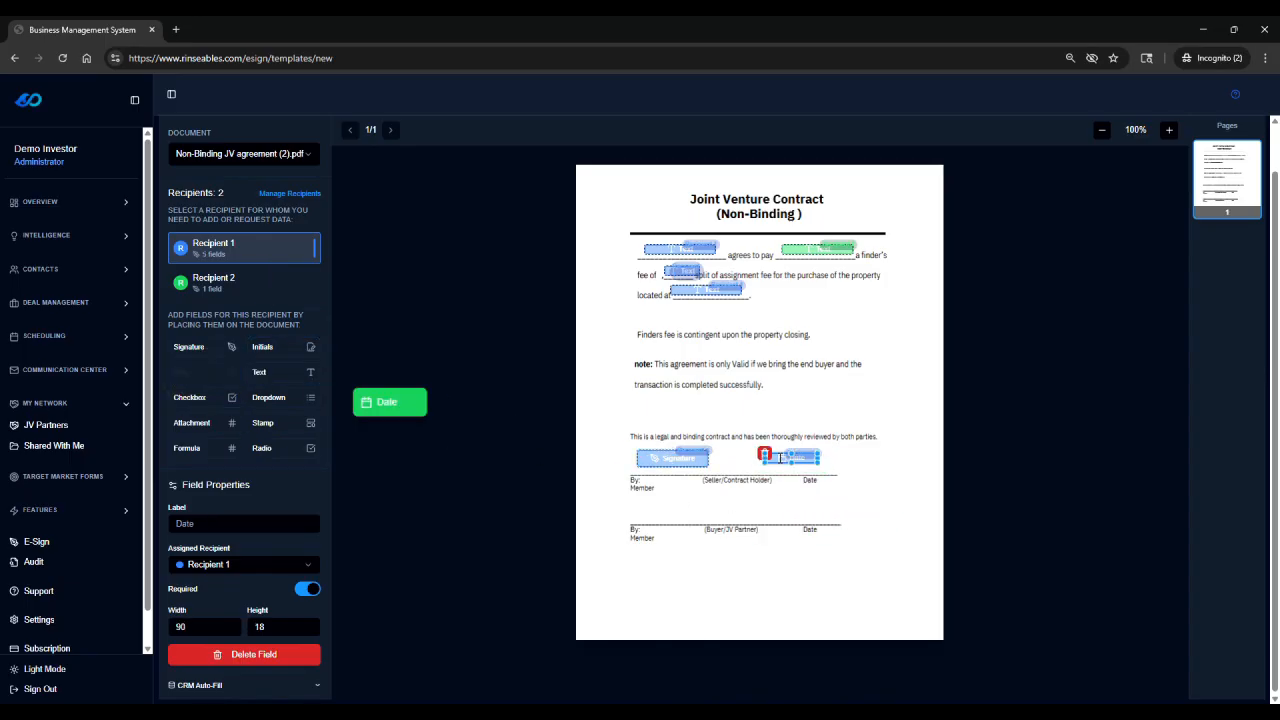
- Place a signature field and a date field for Recipient 2 on the Buyer/JV Partner line
click(186, 280)
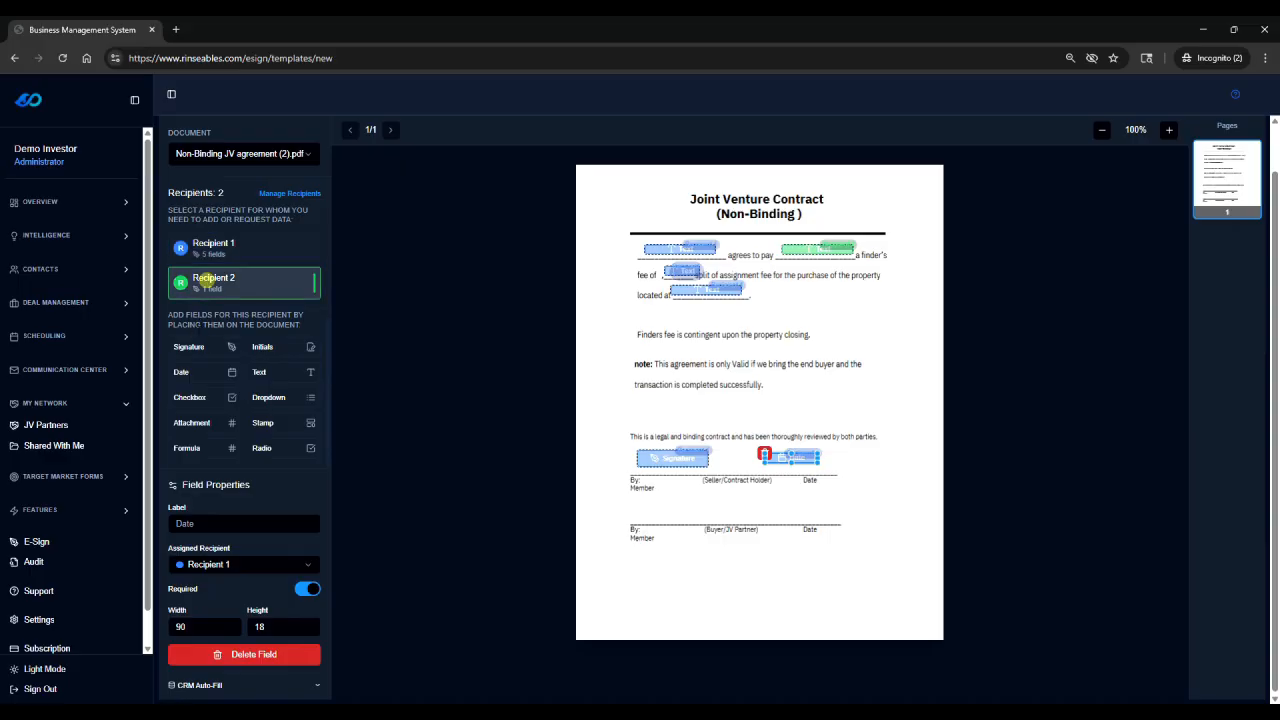
mouse_move(190, 352)
mouse_down()
mouse_move(547, 458)
mouse_move(645, 510)
mouse_up()
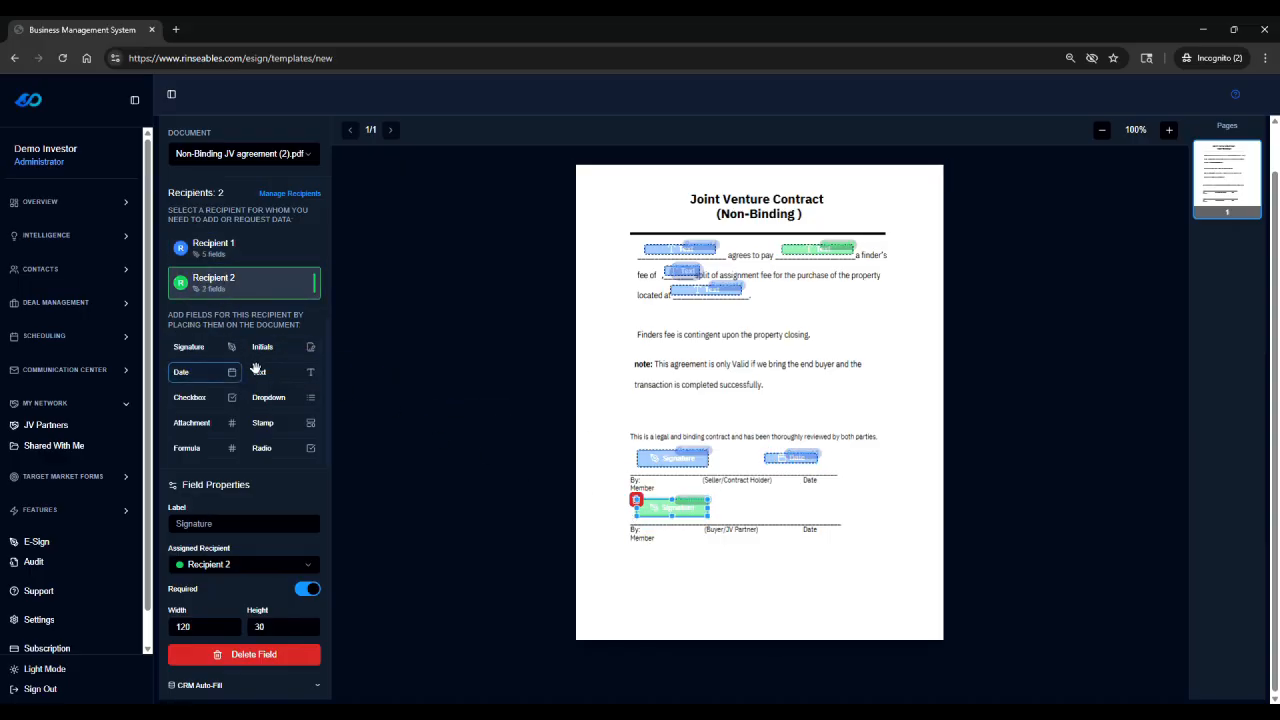
drag(198, 374, 797, 503)
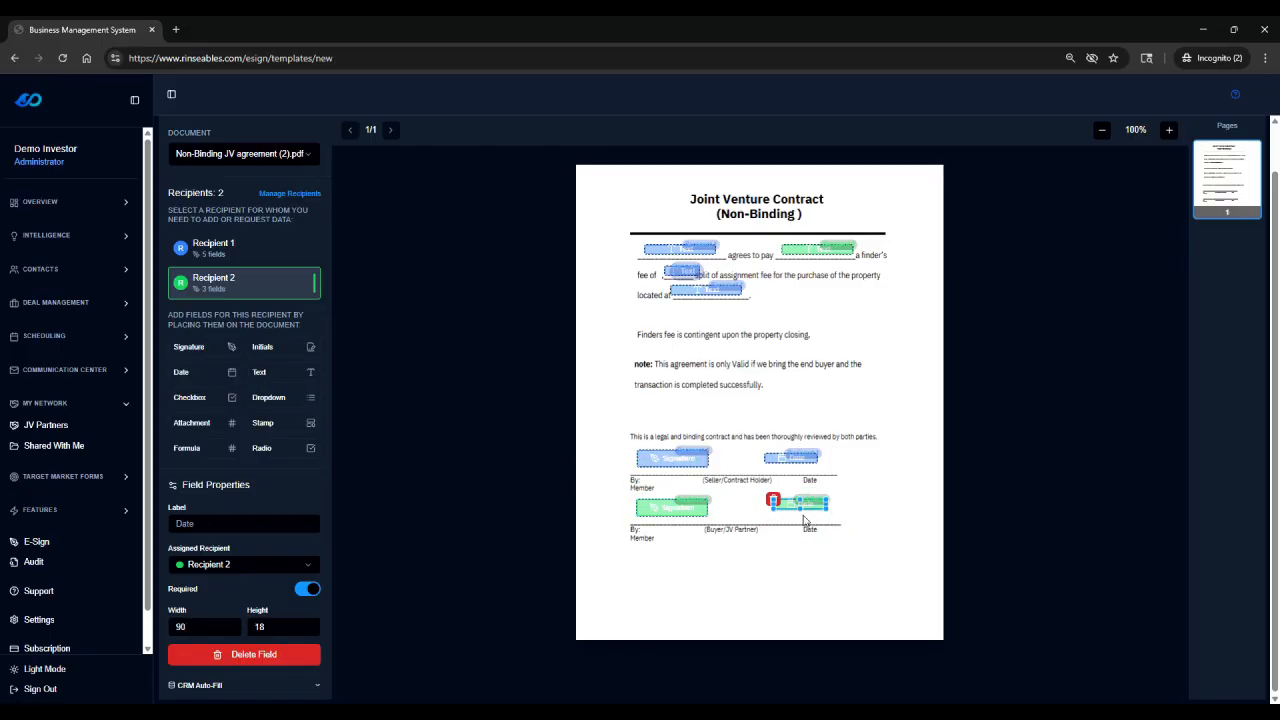
click(787, 510)
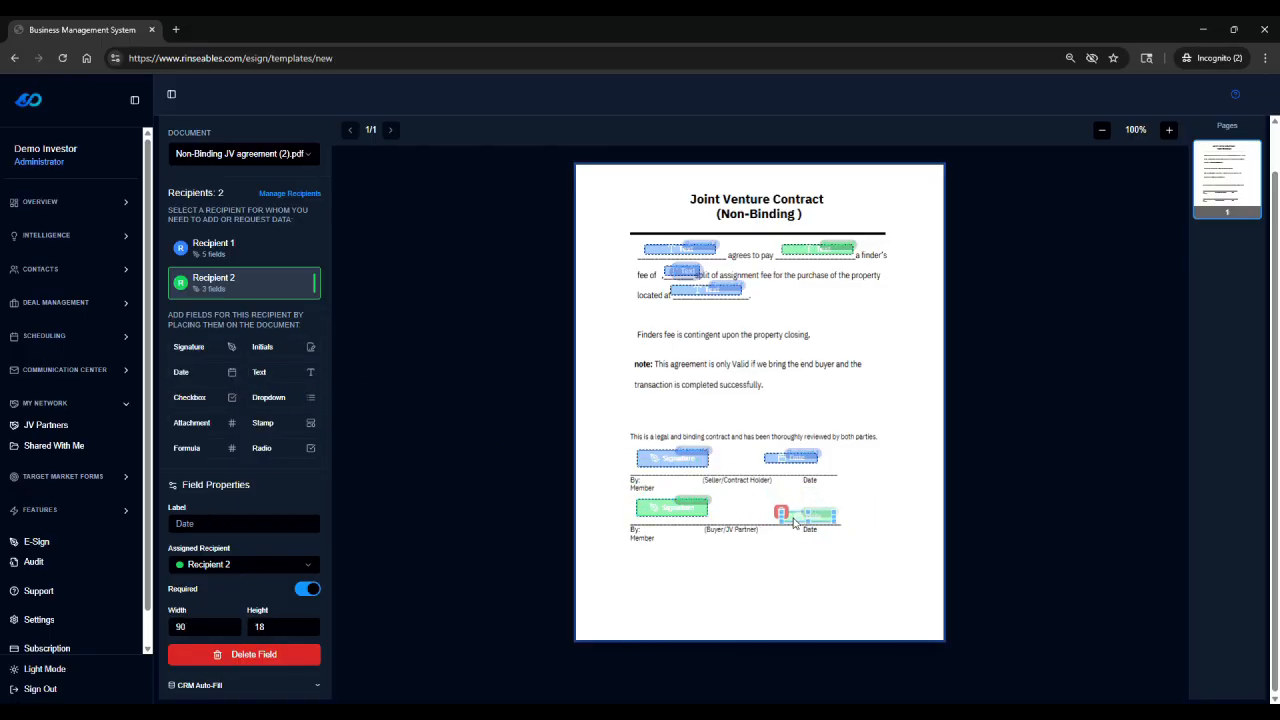
- Name the template "Test Template" and save it
scroll(1137, 324, up, 1)
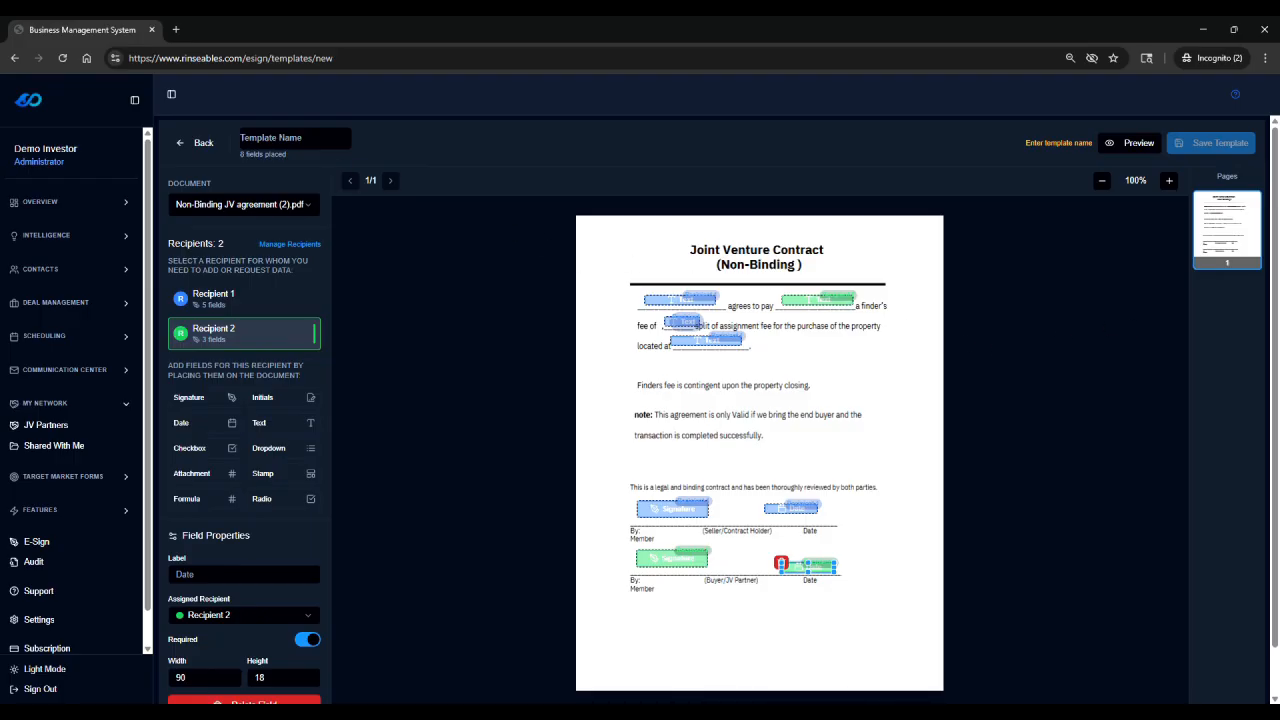
text(Test Template)
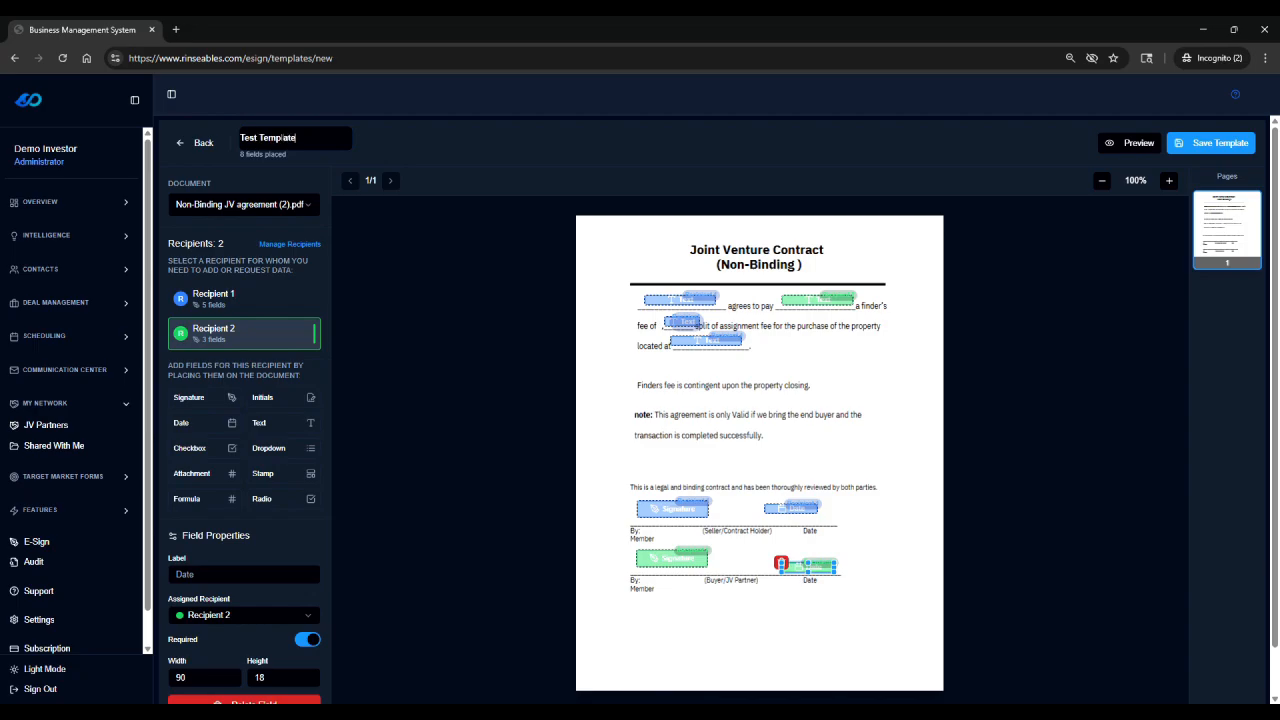
click(1195, 145)
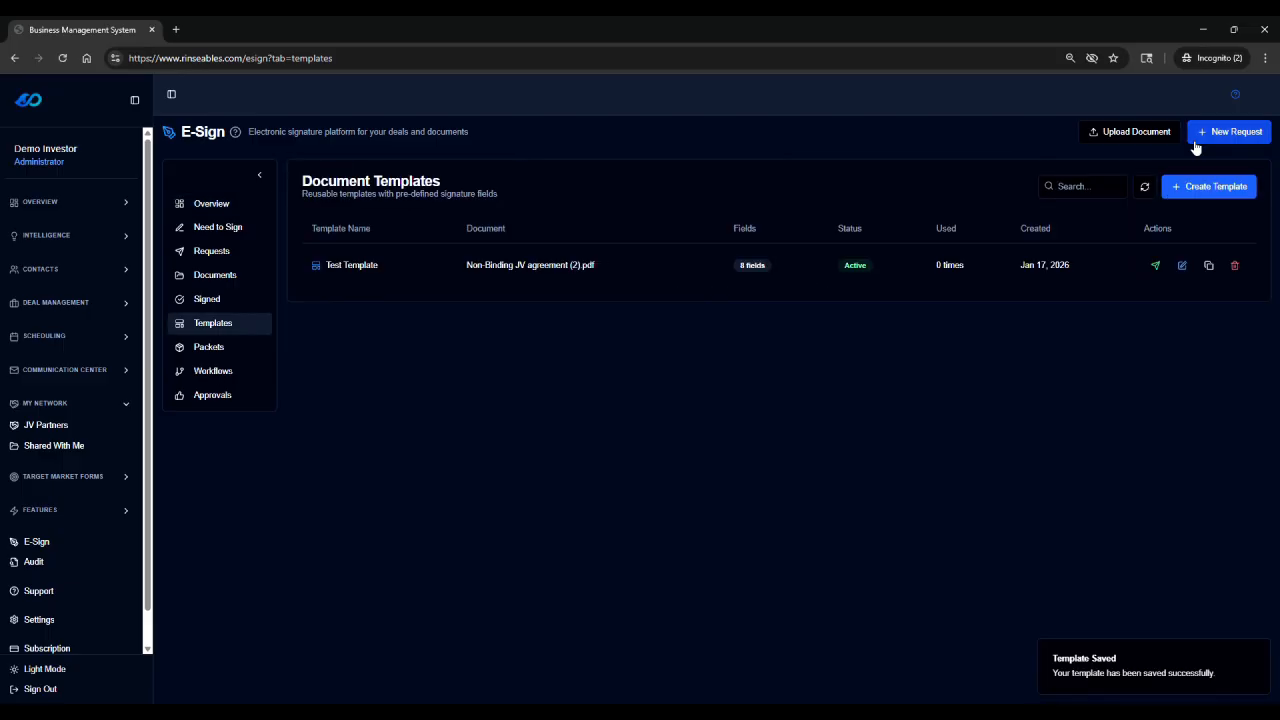